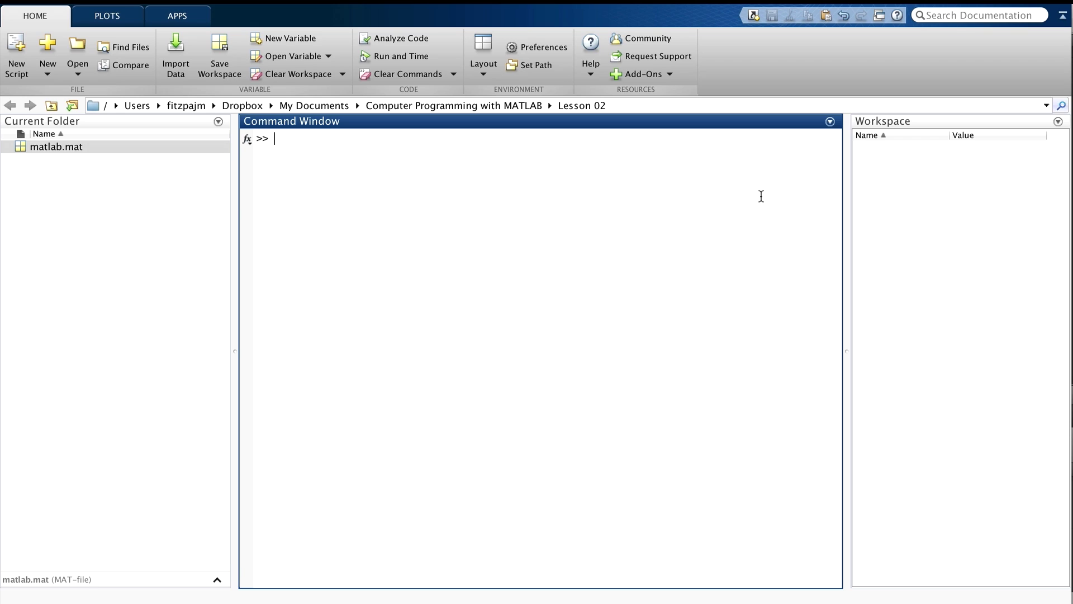
Define X = [1 5 -2; 3 0 7] and Y = [1:3, 4:6] as a single row.
{"action": "type", "text": "X = "}
{"action": "type", "text": "[1 5 -"}
{"action": "type", "text": "2; 3 0 "}
{"action": "type", "text": "7]"}
{"action": "key", "text": "Return"}
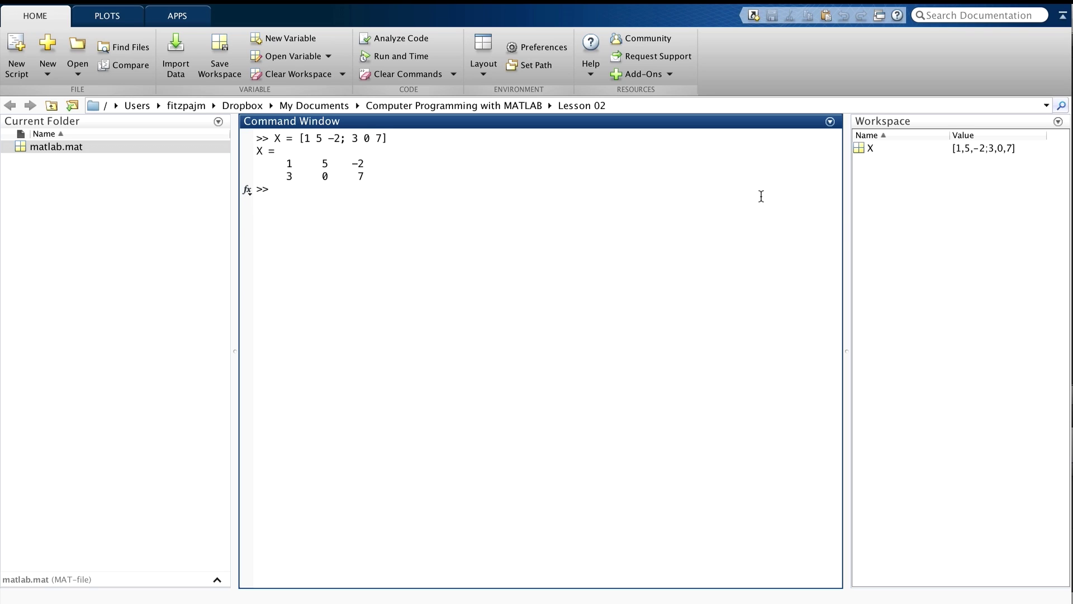
{"action": "type", "text": "Y = ["}
{"action": "type", "text": "1:3,"}
{"action": "type", "text": " 4:6]"}
{"action": "key", "text": "Return"}
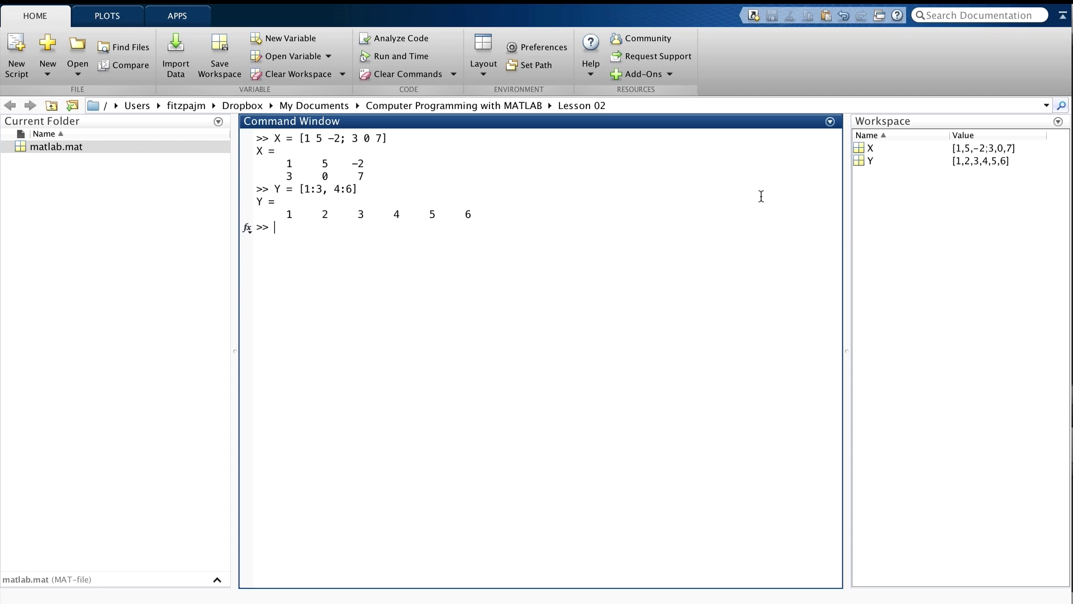
Attempt Z = X + Y, which fails on dimensions, then begin redefining Y = [1:3; 4:6].
{"action": "type", "text": "Z = "}
{"action": "type", "text": "X + Y"}
{"action": "key", "text": "Return"}
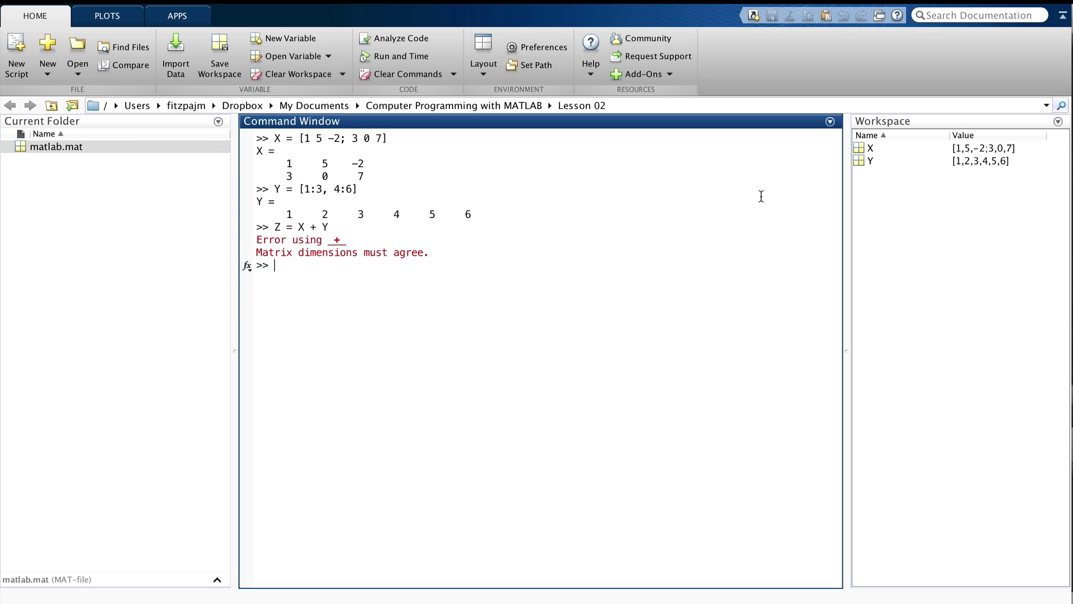
{"action": "type", "text": "Y"}
{"action": "key", "text": "BackSpace"}
{"action": "type", "text": "= ["}
{"action": "type", "text": "1:3;"}
{"action": "type", "text": " 4:"}
{"action": "type", "text": "6]"}
Redefine Y as 2×3, rerun Z = X + Y, then set Z = X − Y, giving [0 3 −5; −1 −5 1].
{"action": "key", "text": "Return"}
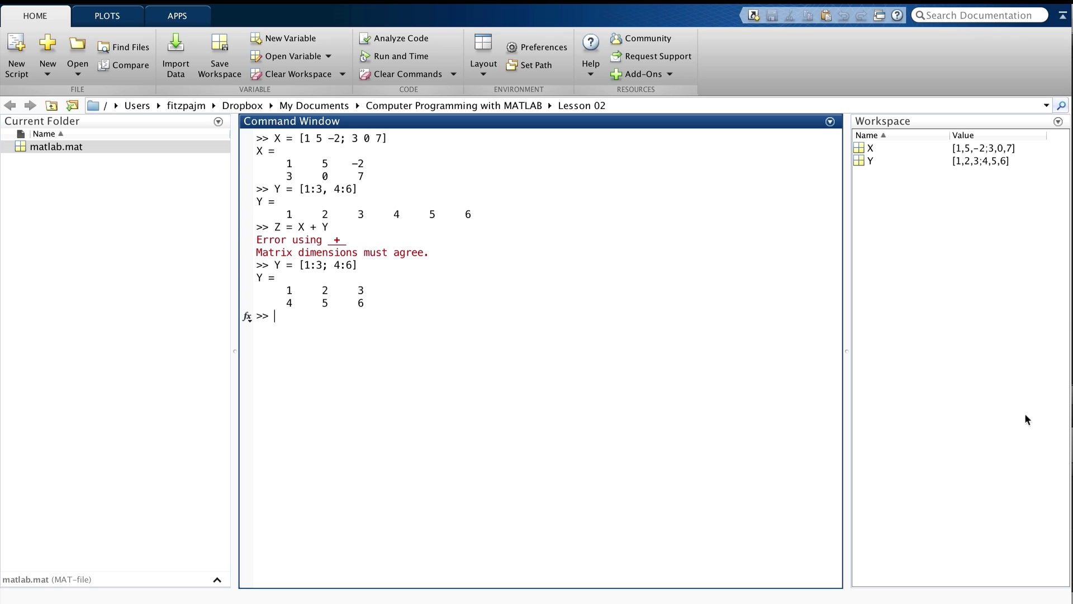
{"action": "key", "text": "Up"}
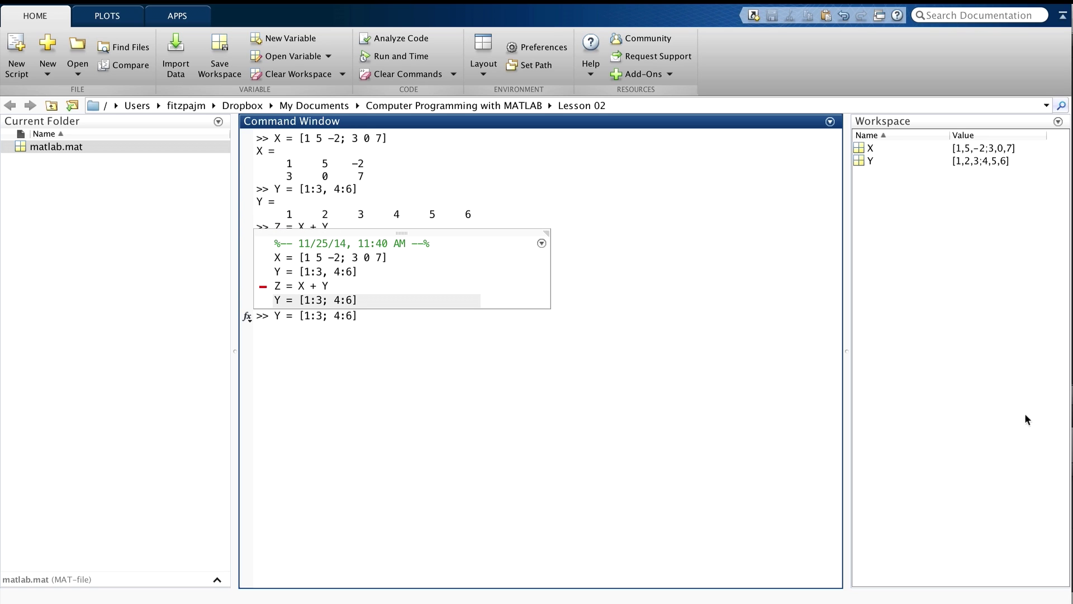
{"action": "key", "text": "Up"}
{"action": "key", "text": "Return"}
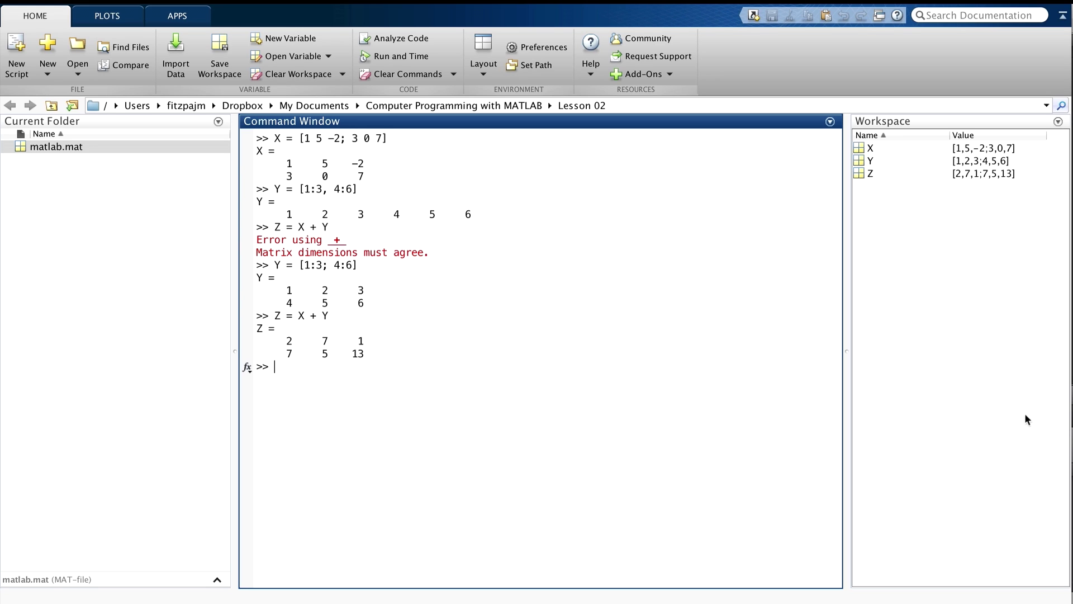
{"action": "type", "text": "Z = X - Y"}
{"action": "key", "text": "Return"}
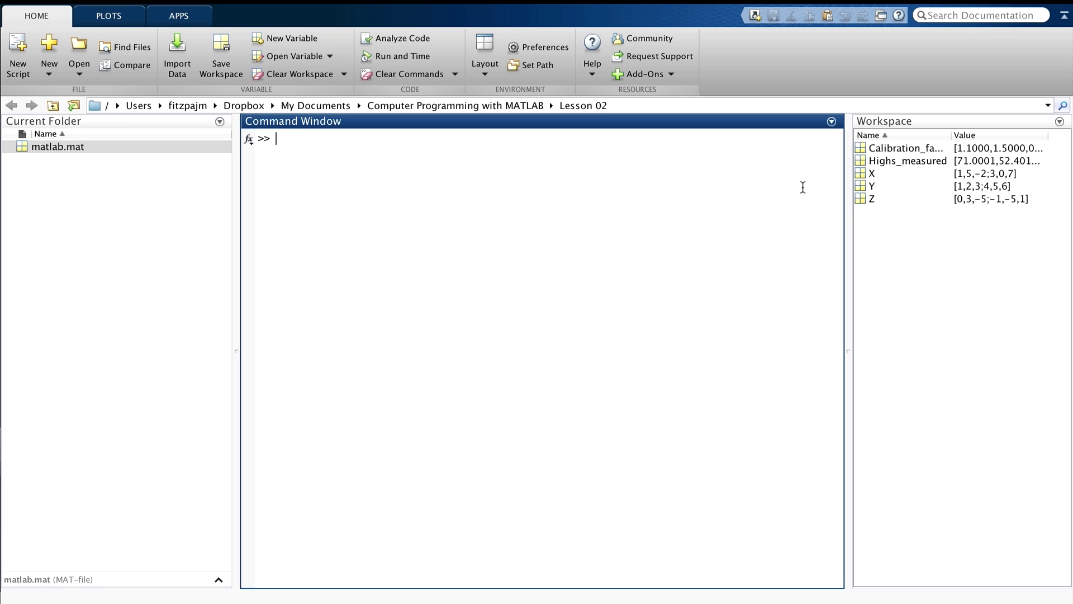
Display X and Y, then compute Z = X.*Y, giving [1 10 −6; 12 0 42].
{"action": "type", "text": "X,Y"}
{"action": "key", "text": "Return"}
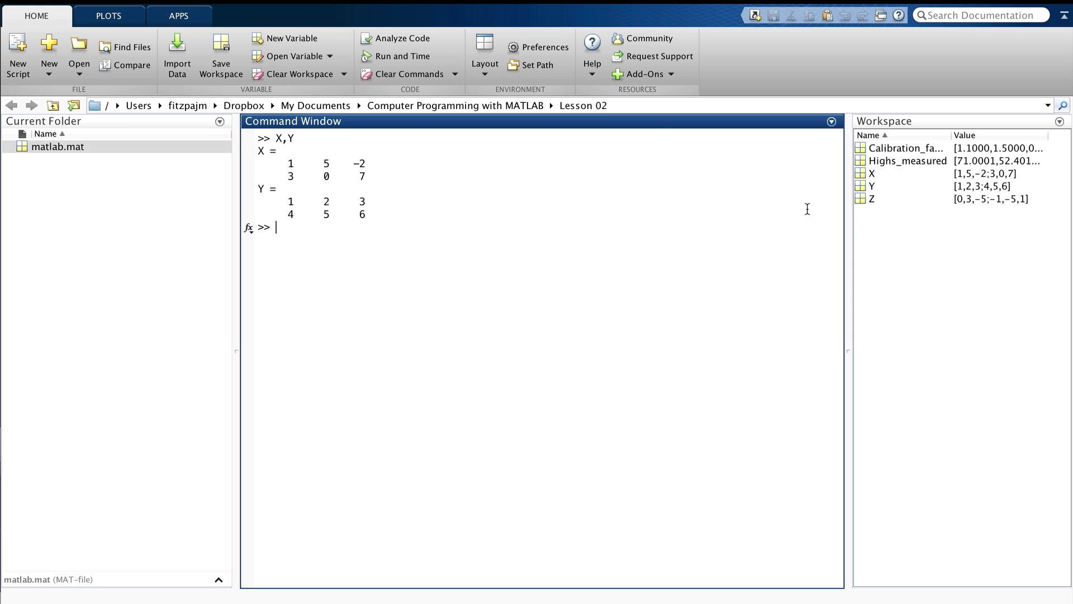
{"action": "type", "text": "Z "}
{"action": "type", "text": "= X"}
{"action": "type", "text": ".*Y"}
{"action": "key", "text": "Return"}
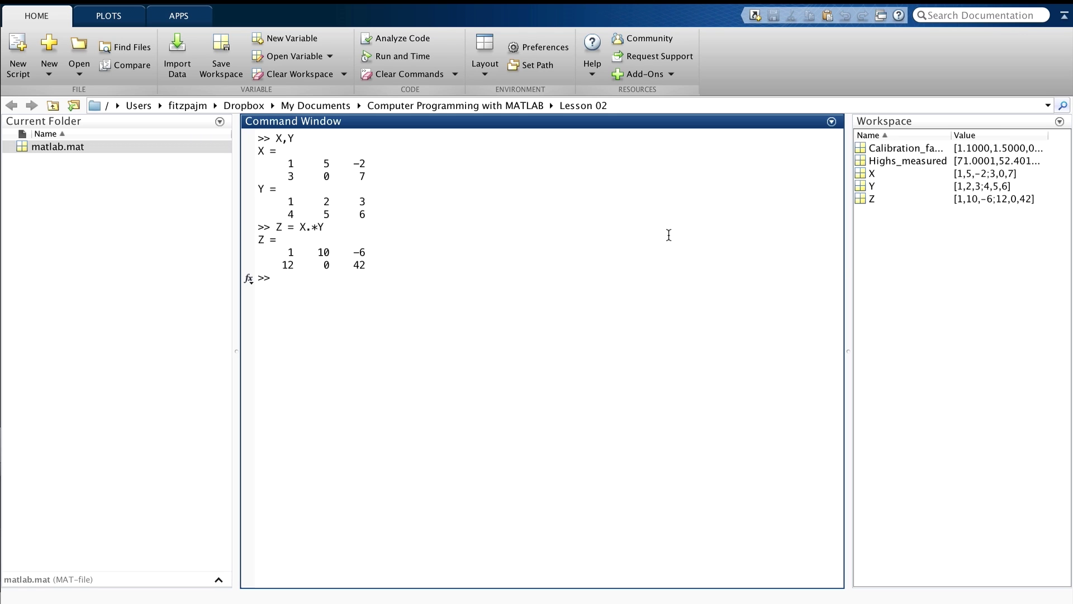
Clear the Command Window from its title-bar menu and confirm with OK.
{"action": "left_click", "coordinate": [832, 122]}
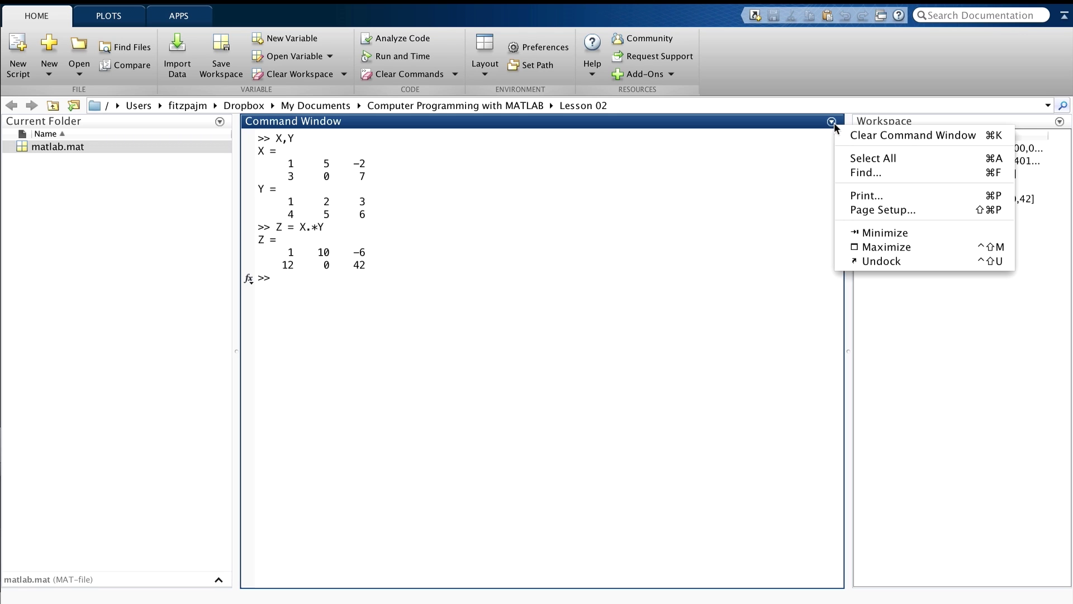
{"action": "left_click", "coordinate": [851, 134]}
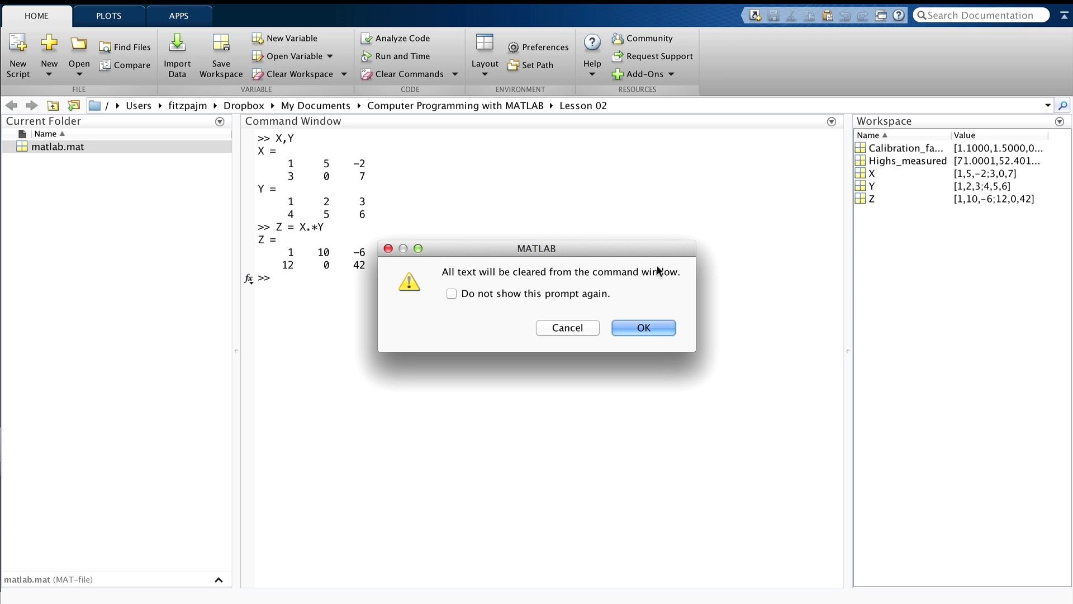
{"action": "left_click", "coordinate": [634, 336]}
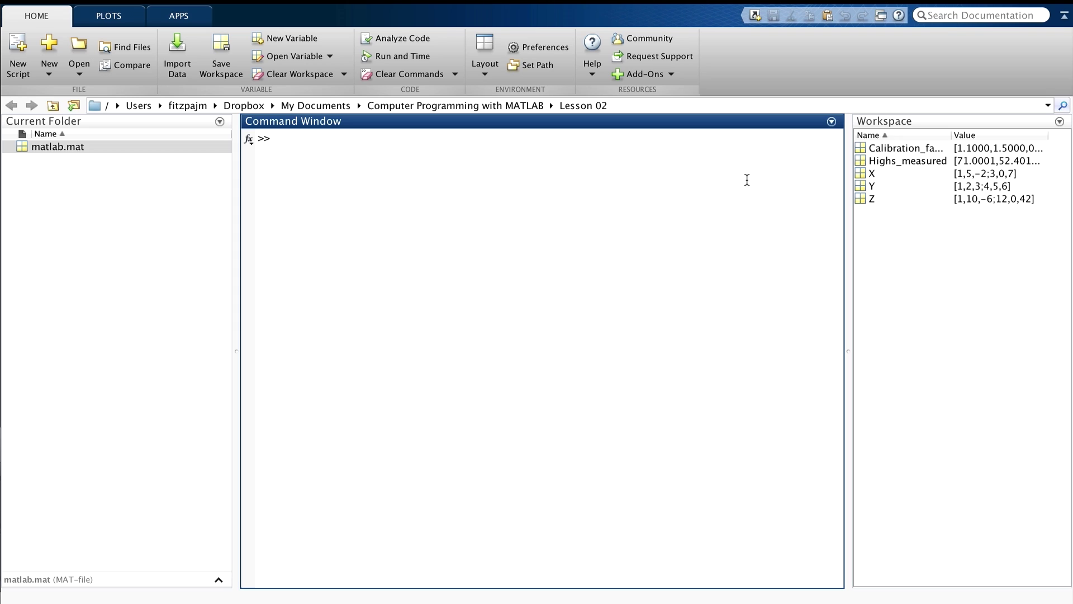
Display the 2-by-3 Highs_measured and Calibration_factors matrices.
{"action": "type", "text": "H"}
{"action": "type", "text": "ighs_mea"}
{"action": "type", "text": "sured"}
{"action": "key", "text": "Return"}
{"action": "type", "text": "Ca"}
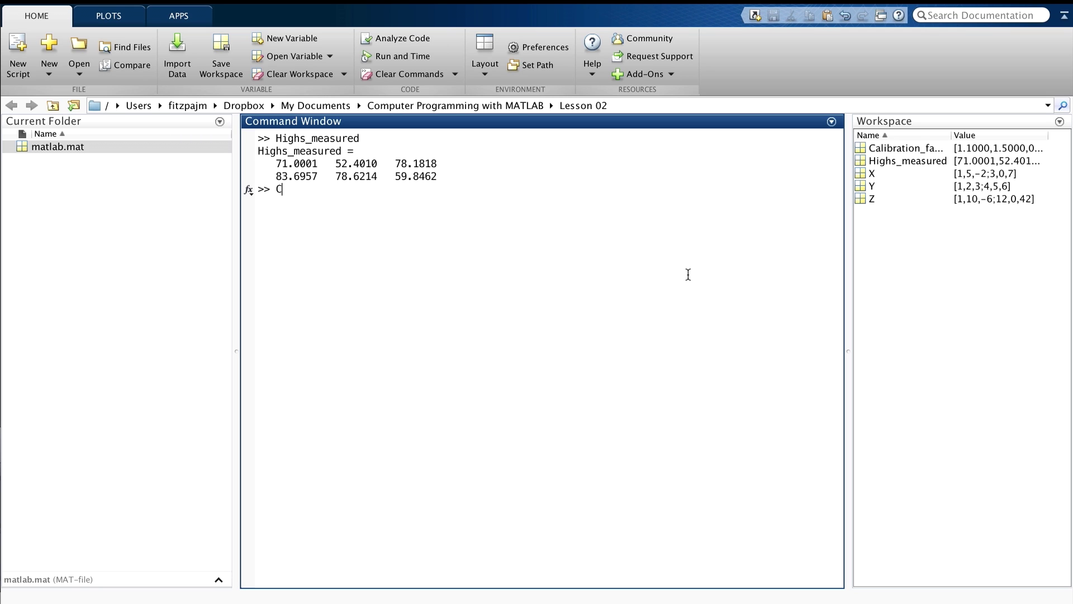
{"action": "type", "text": "libration_factor"}
{"action": "type", "text": "s"}
{"action": "key", "text": "Return"}
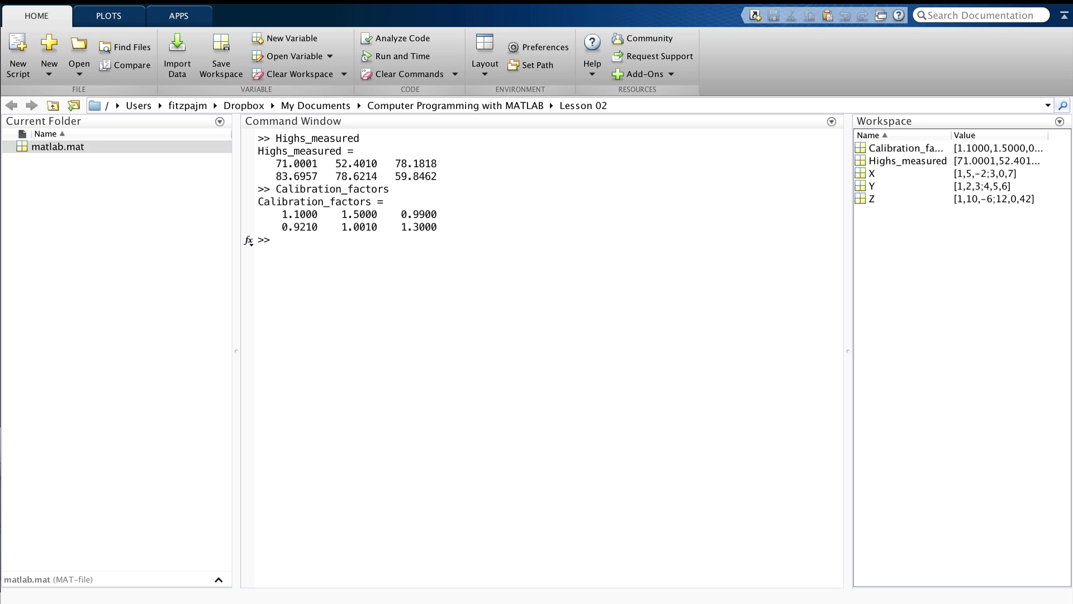
{"action": "left_click", "coordinate": [314, 239]}
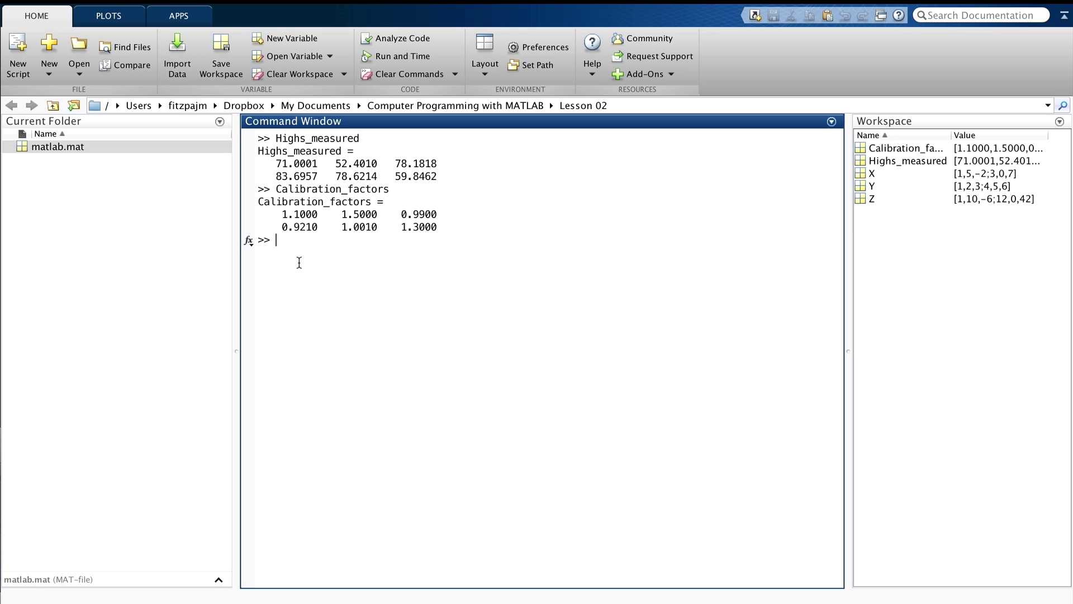
Compute Highs_true = Highs_measured.*Calibration_factors.
{"action": "type", "text": "Highs_true = Hi"}
{"action": "type", "text": "ghs_m"}
{"action": "type", "text": "easured.*"}
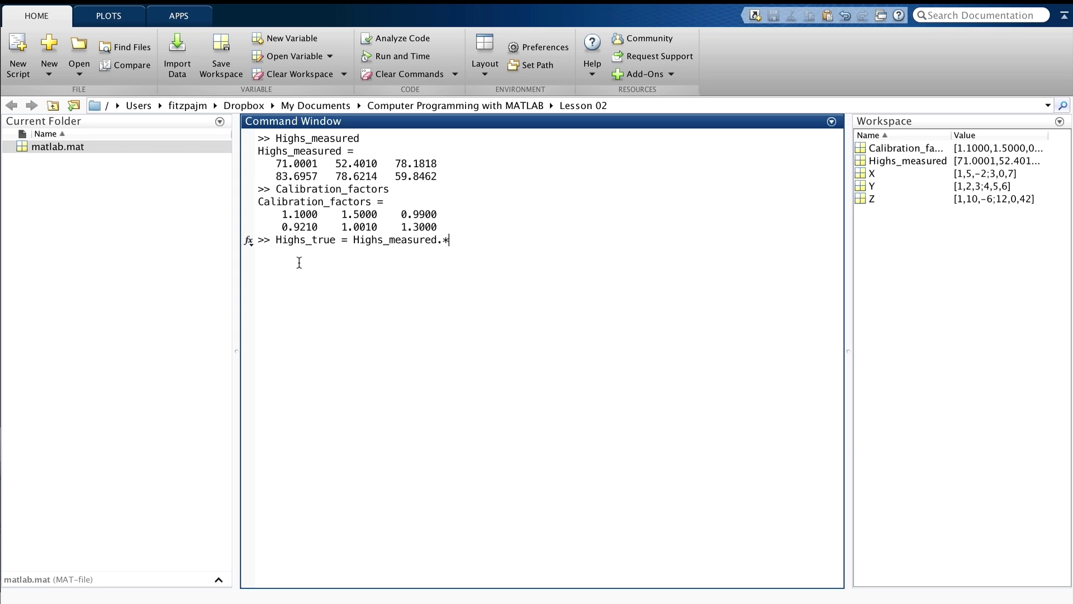
{"action": "type", "text": "ibration_factors"}
{"action": "key", "text": "Return"}
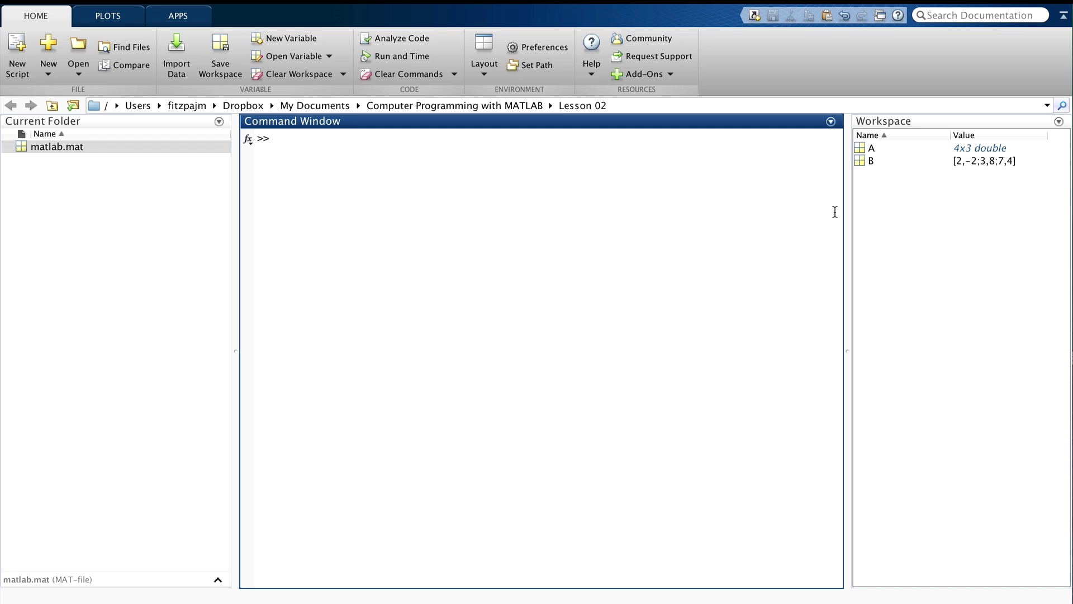
Display A and B, then show [size(A),size(B)], giving 4 3 3 2.
{"action": "type", "text": "A,"}
{"action": "type", "text": "B"}
{"action": "key", "text": "Return"}
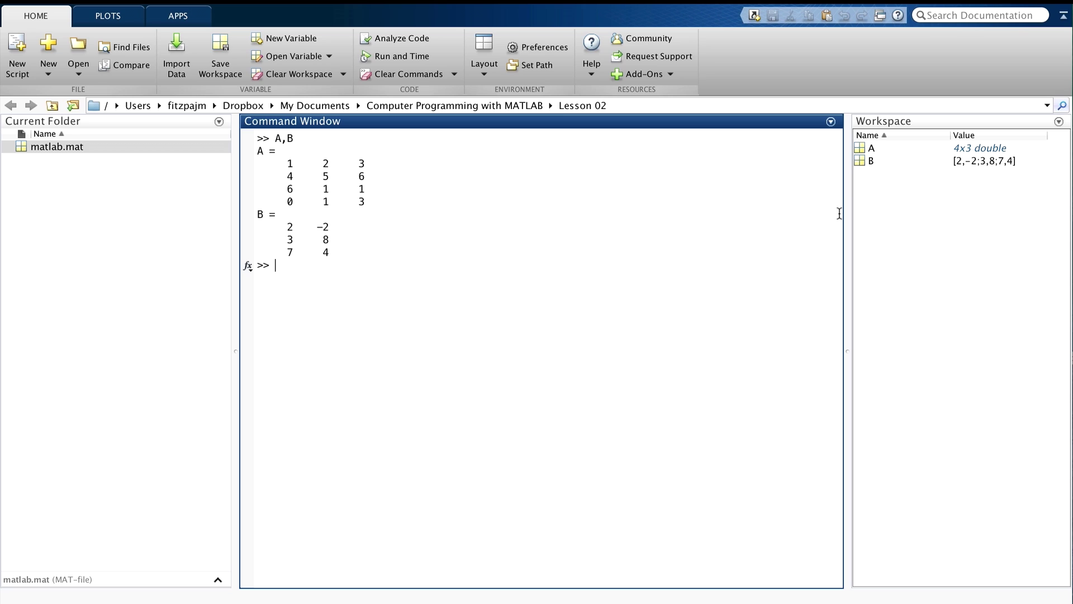
{"action": "type", "text": "["}
{"action": "type", "text": "size(A)"}
{"action": "type", "text": ",size("}
{"action": "type", "text": "B)"}
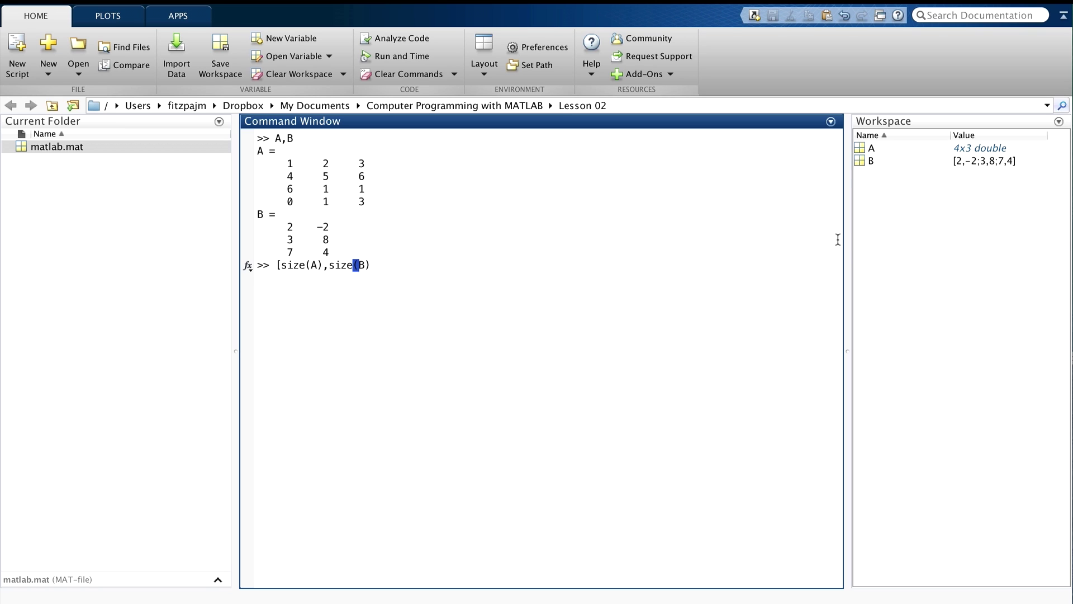
{"action": "type", "text": "]"}
{"action": "key", "text": "Return"}
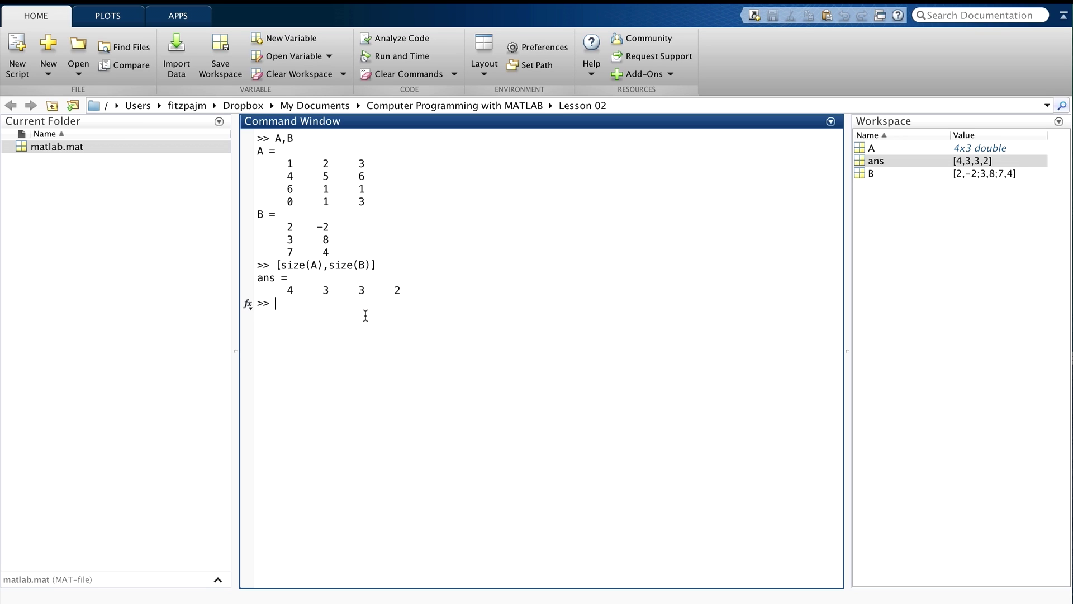
Compute C = A*B as a 4-by-2 matrix and read element C(3,2), which is 0.
{"action": "type", "text": "C"}
{"action": "type", "text": " = A*B"}
{"action": "key", "text": "Return"}
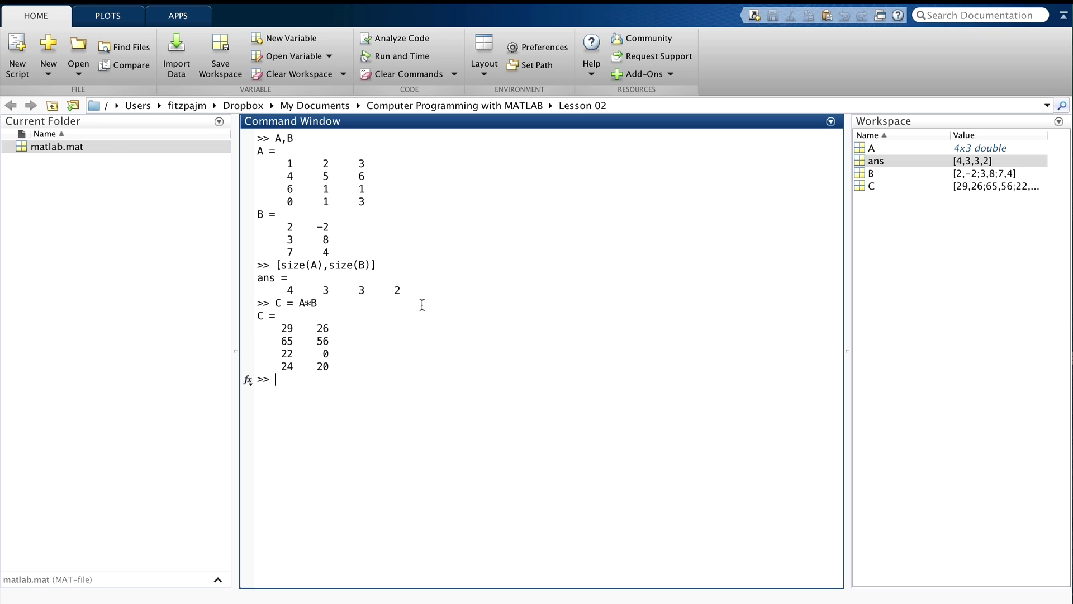
{"action": "left_click", "coordinate": [289, 291]}
{"action": "left_click", "coordinate": [397, 291]}
{"action": "type", "text": "C("}
{"action": "type", "text": "3,2)"}
{"action": "key", "text": "Return"}
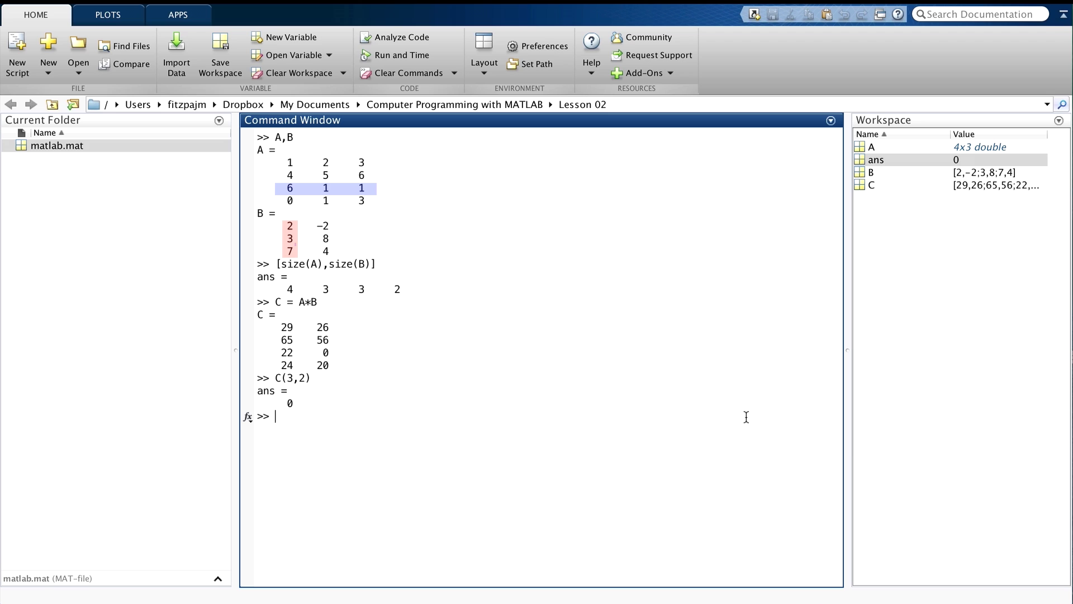
Evaluate A(3,1)*B(1,2)+A(3,2)*B(2,2)+A(3,3)*B(3,2), which also returns 0.
{"action": "type", "text": "A(3,1)*"}
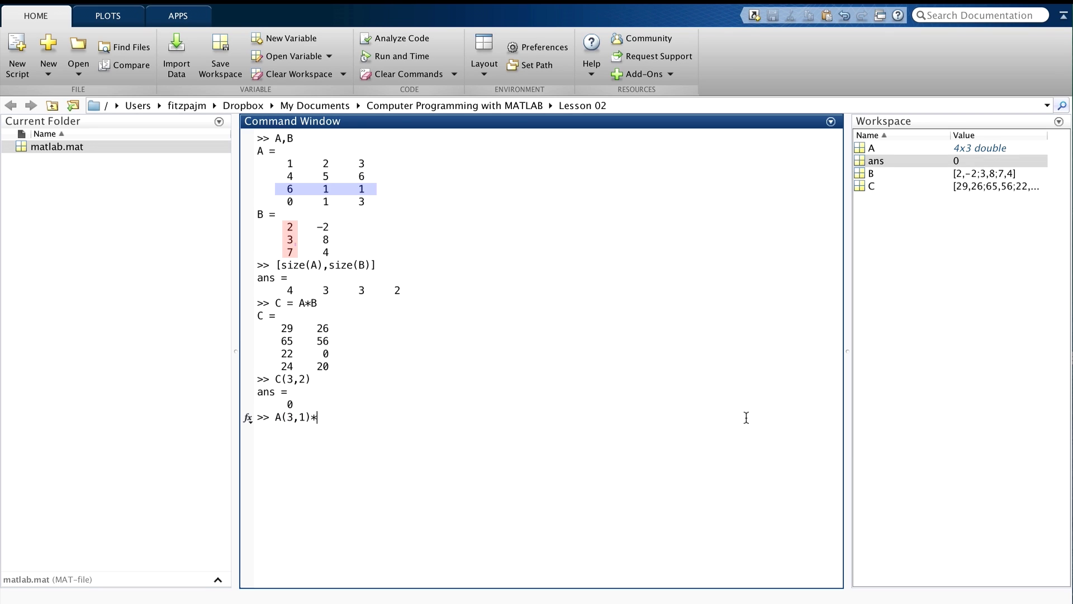
{"action": "type", "text": "B(1,2)+A(3,2)*"}
{"action": "type", "text": "B(2,2)+A(3,3)*B(3,2"}
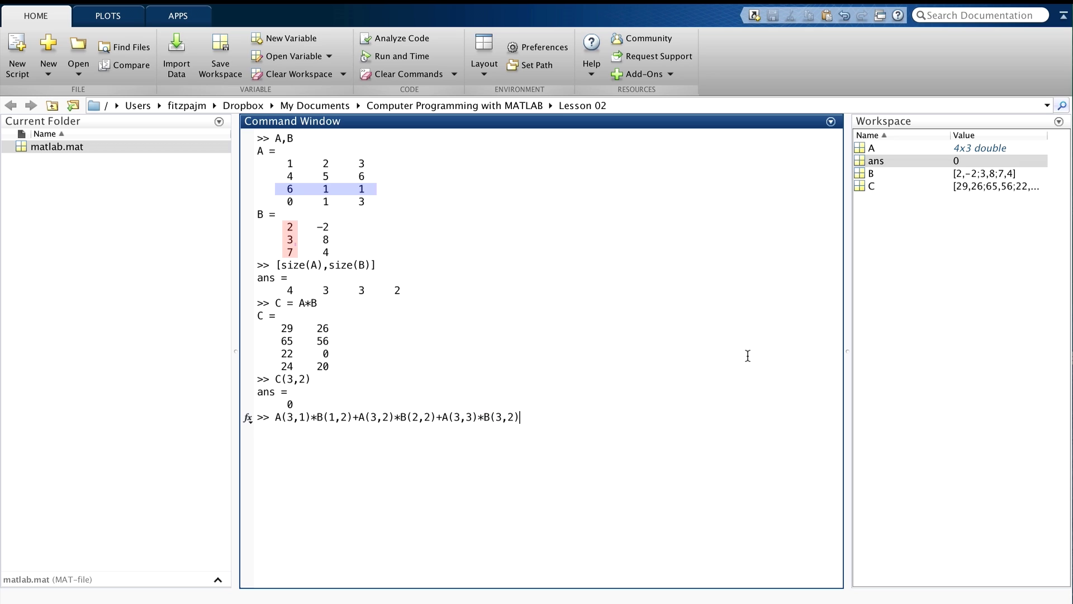
{"action": "type", "text": ")"}
{"action": "key", "text": "Return"}
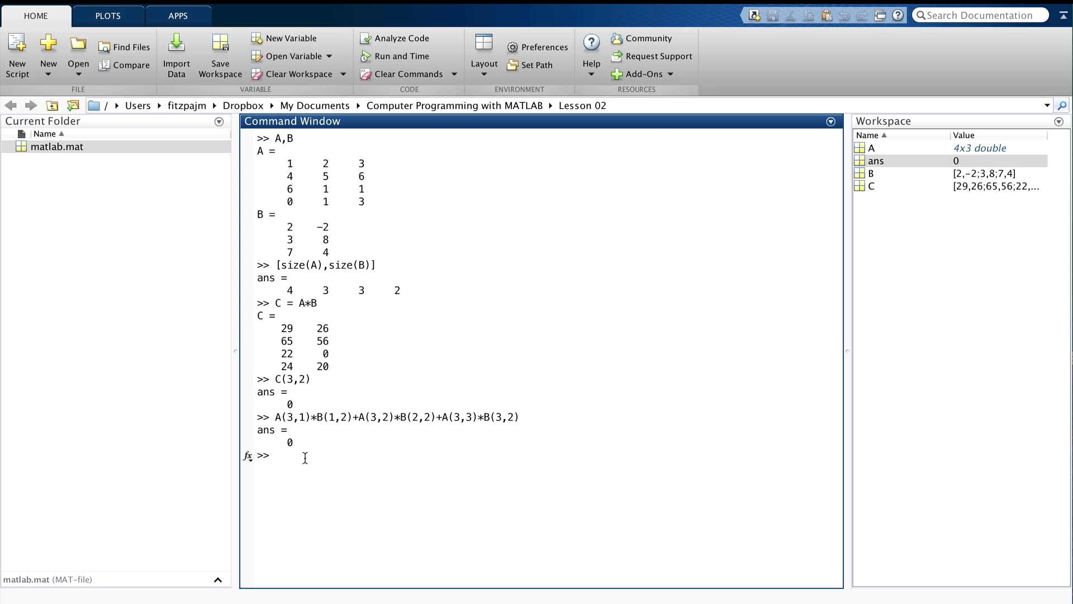
Attempt B*A, getting the inner-dimensions error, then show [size(B) size(A)] = 3 2 4 3.
{"action": "type", "text": "B"}
{"action": "type", "text": "*A"}
{"action": "key", "text": "Return"}
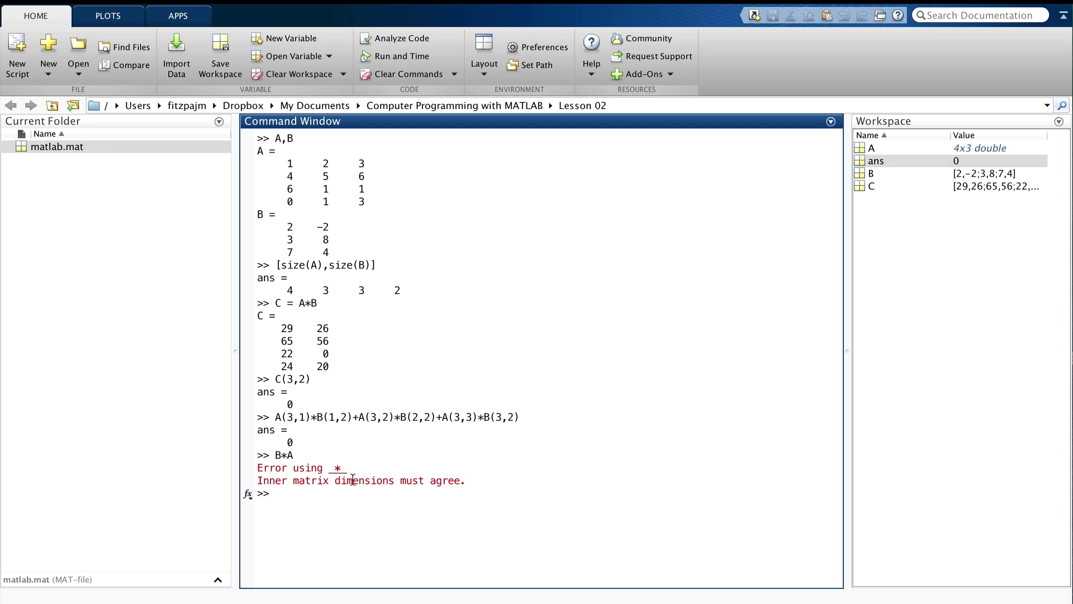
{"action": "type", "text": "["}
{"action": "type", "text": "size("}
{"action": "type", "text": "B) siz"}
{"action": "type", "text": "e(A)]"}
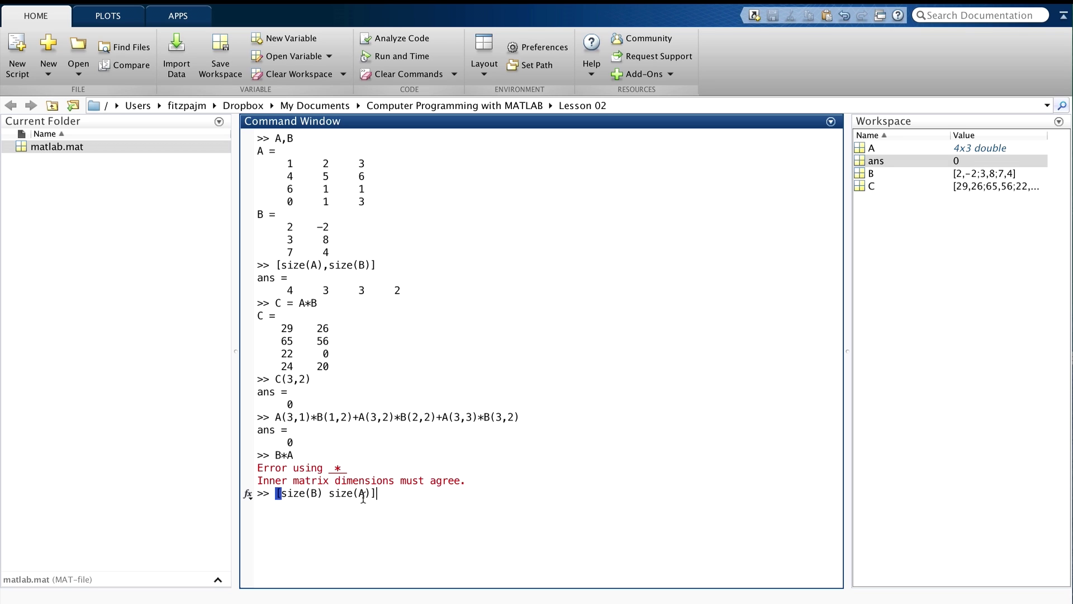
{"action": "key", "text": "Return"}
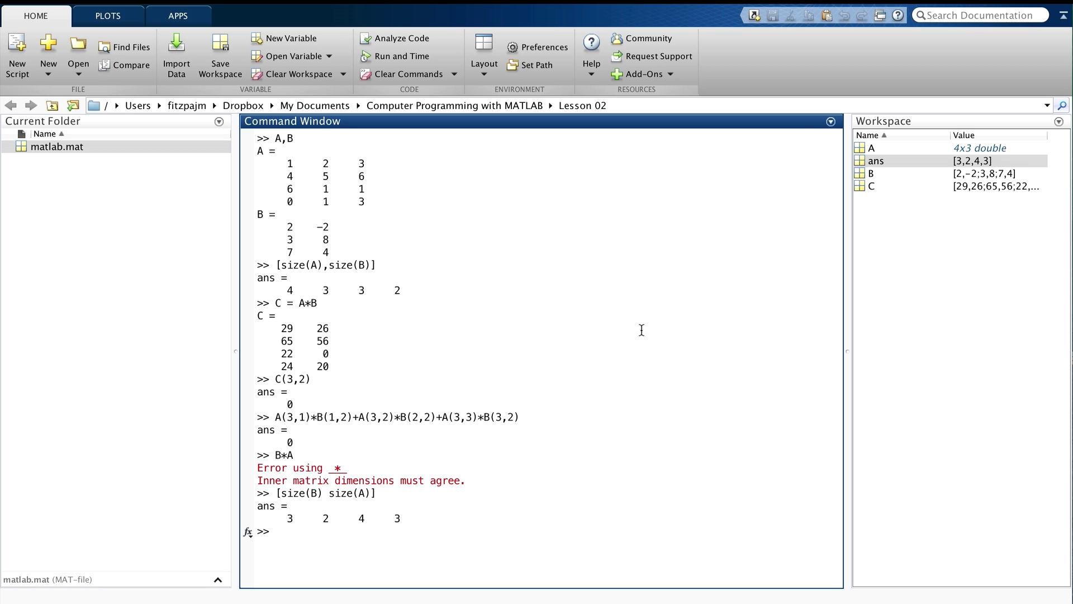
Clear all text from the Command Window via its options menu, confirming the prompt.
{"action": "left_click", "coordinate": [831, 121]}
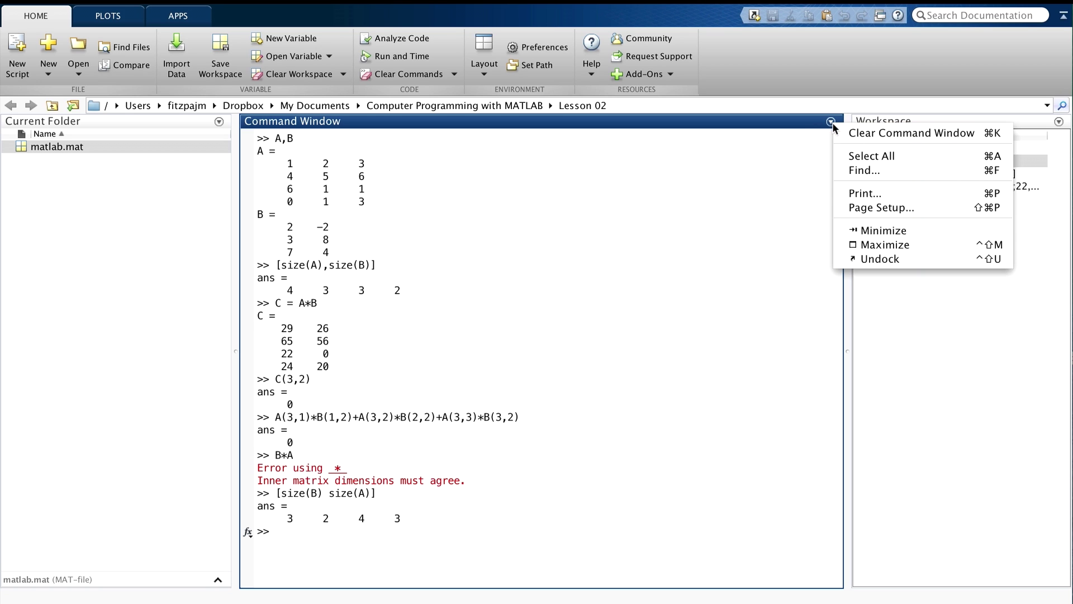
{"action": "left_click", "coordinate": [882, 134]}
{"action": "left_click", "coordinate": [635, 325]}
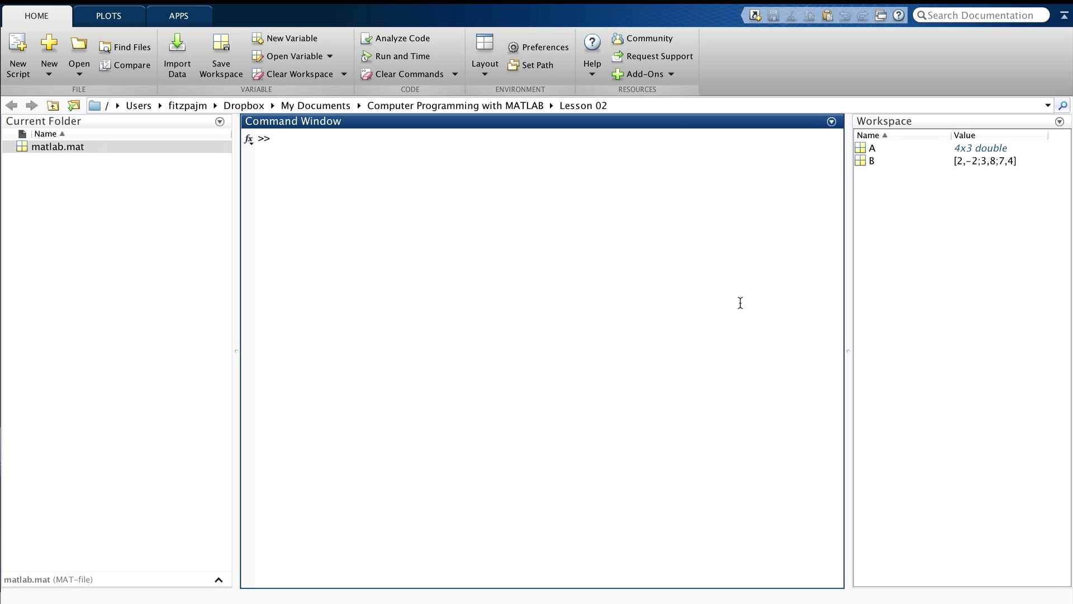
Display matrices A (4-by-3) and B (3-by-2) with the command A,B.
{"action": "type", "text": "A,B"}
{"action": "key", "text": "Return"}
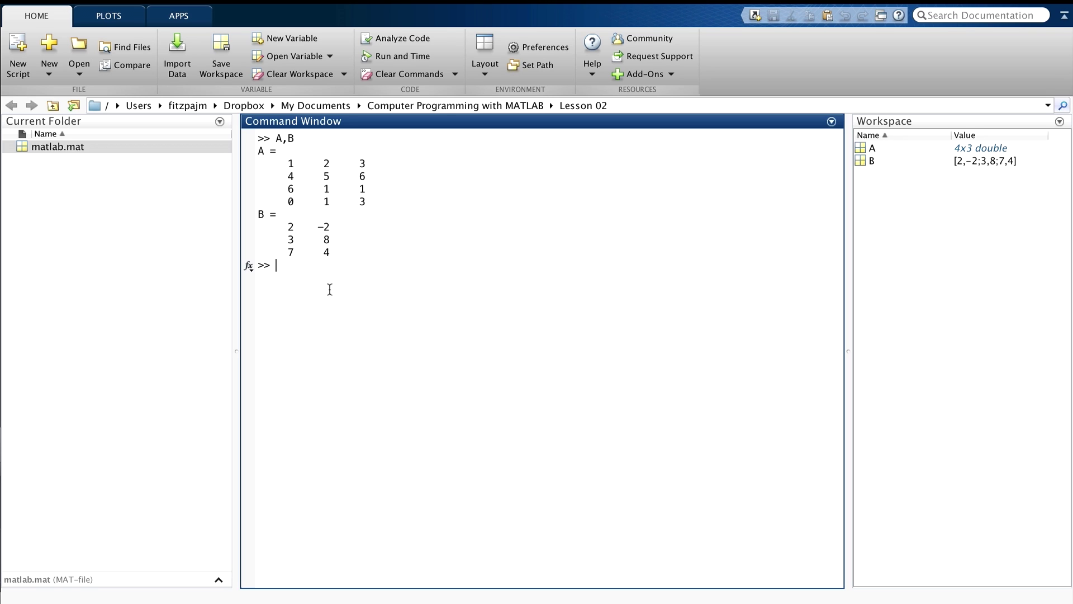
{"action": "left_click_drag", "start_coordinate": [274, 163], "coordinate": [374, 163]}
{"action": "type", "text": "C "}
{"action": "type", "text": "= A*B"}
Run C = A*B to get the 4-by-2 product [29 26; 65 56; 22 0; 24 20].
{"action": "key", "text": "Return"}
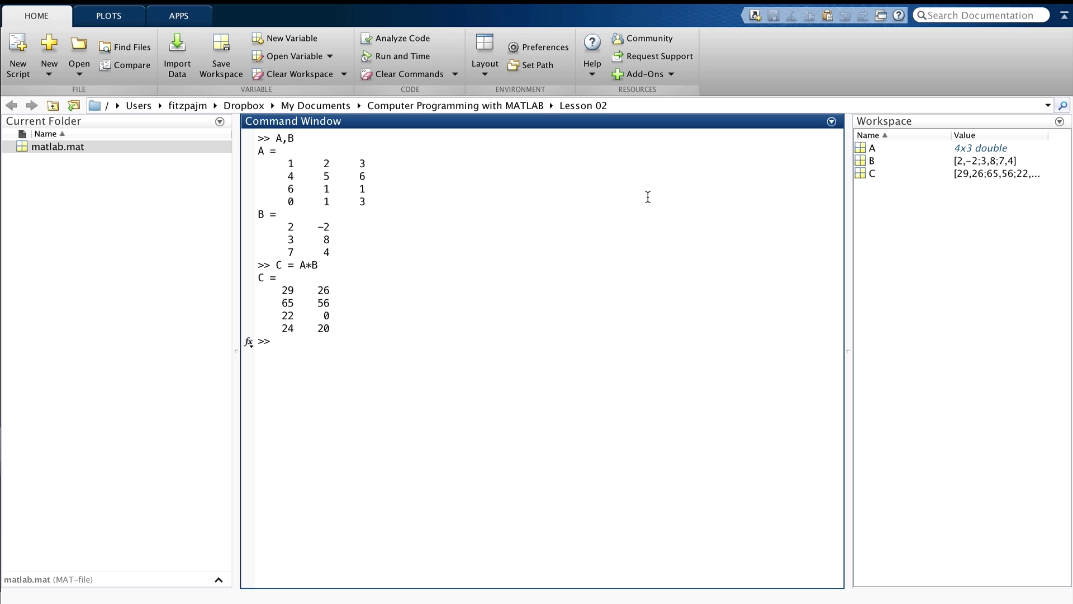